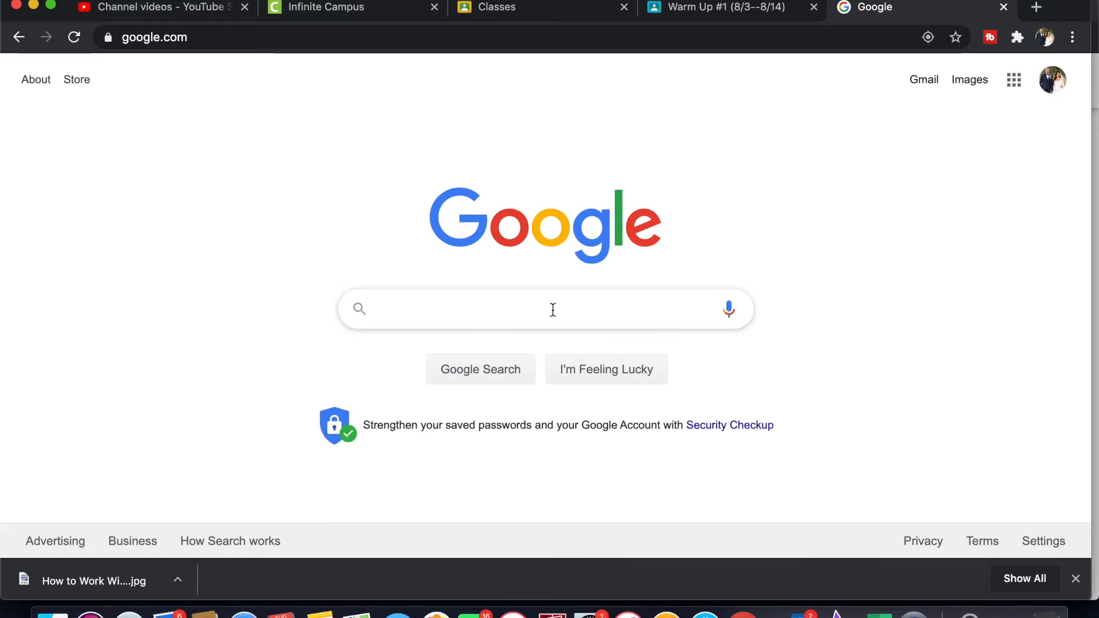
# Step: Search Google for "my maps", open Google My Maps from the results and create a new map
pyautogui.write('my ')
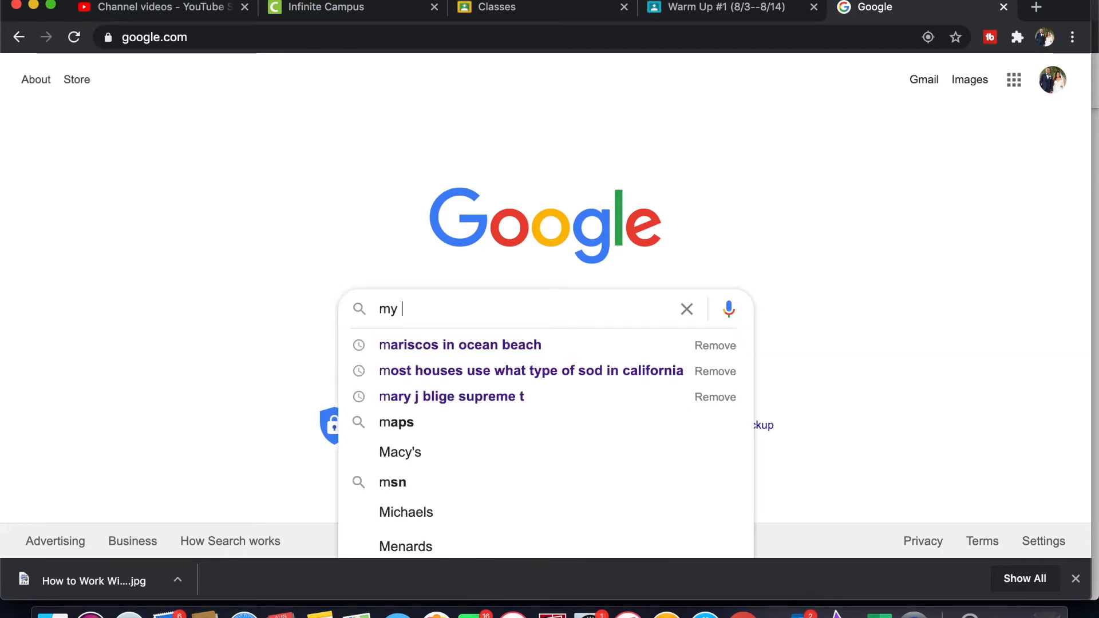
pyautogui.write('maps')
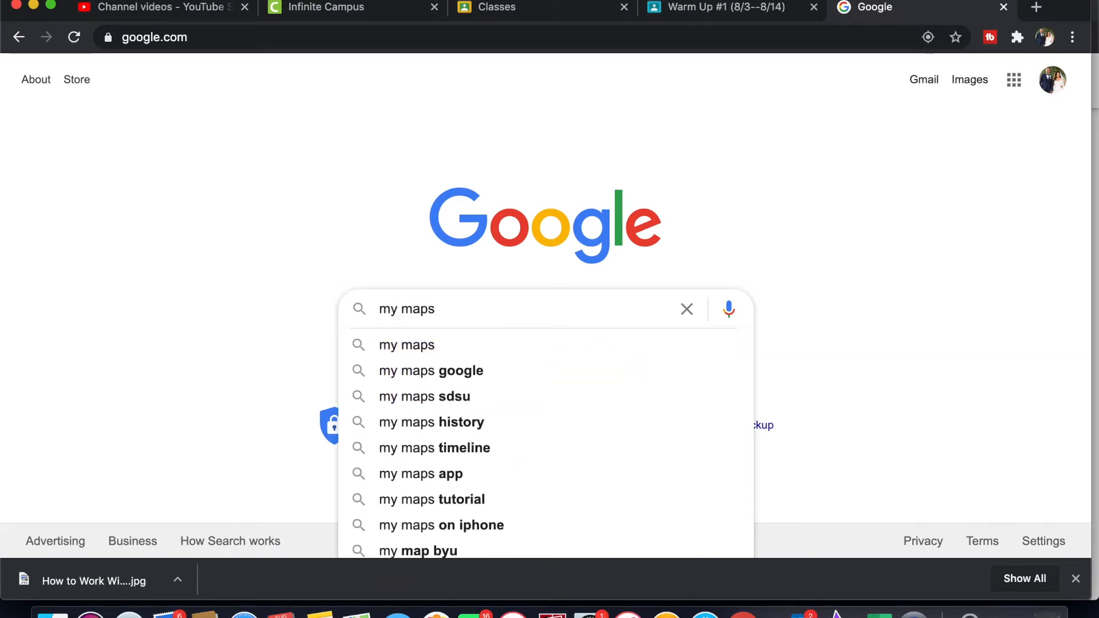
pyautogui.press('Return')
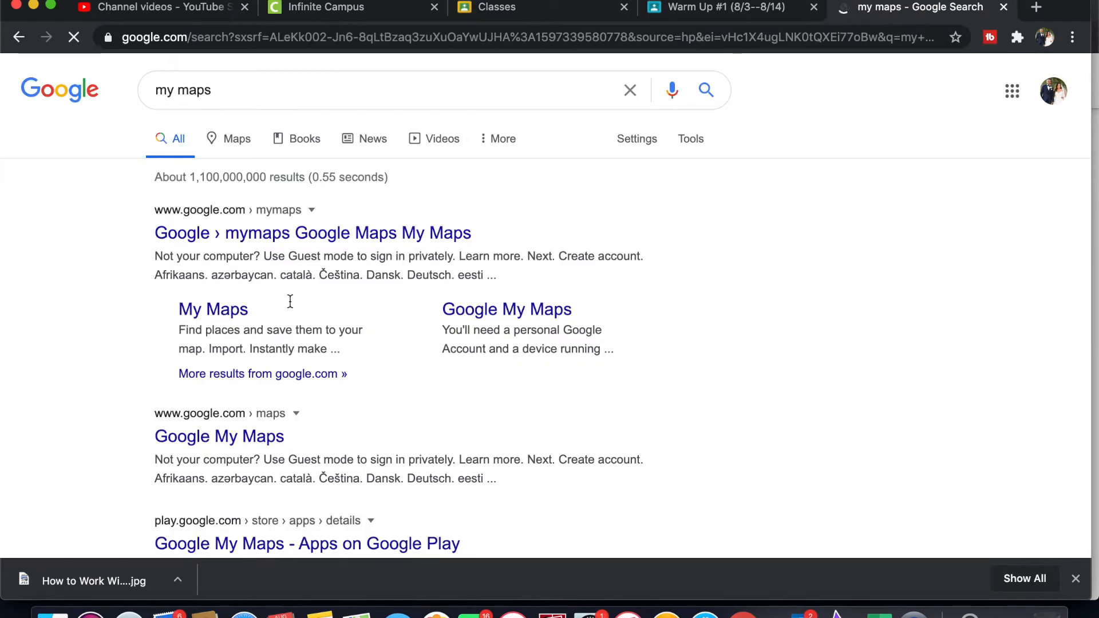
pyautogui.click(244, 236)
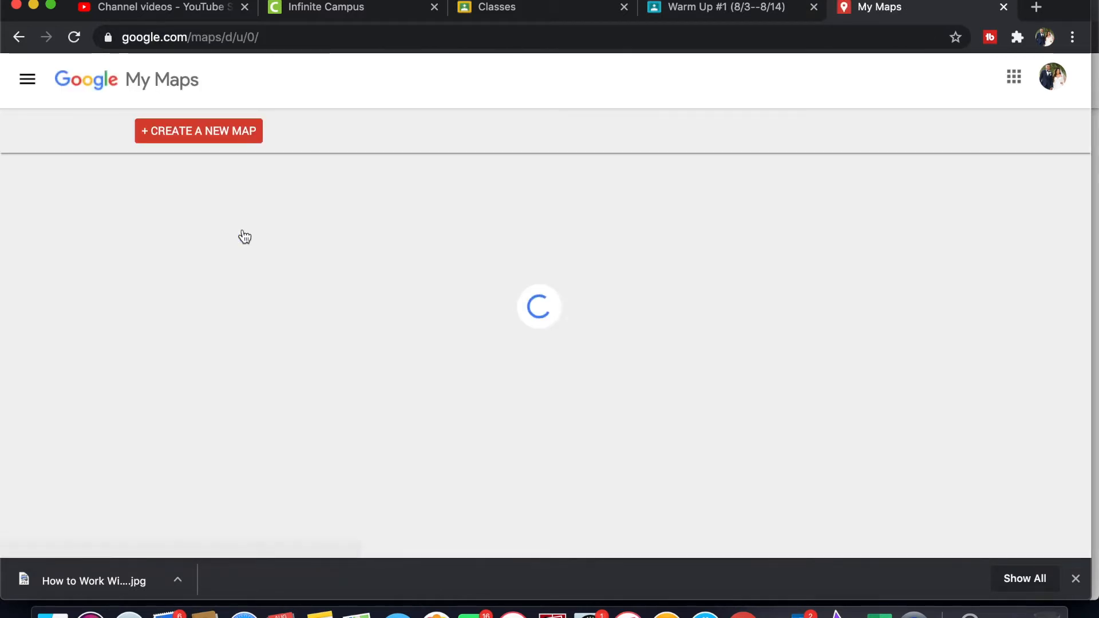
pyautogui.click(175, 135)
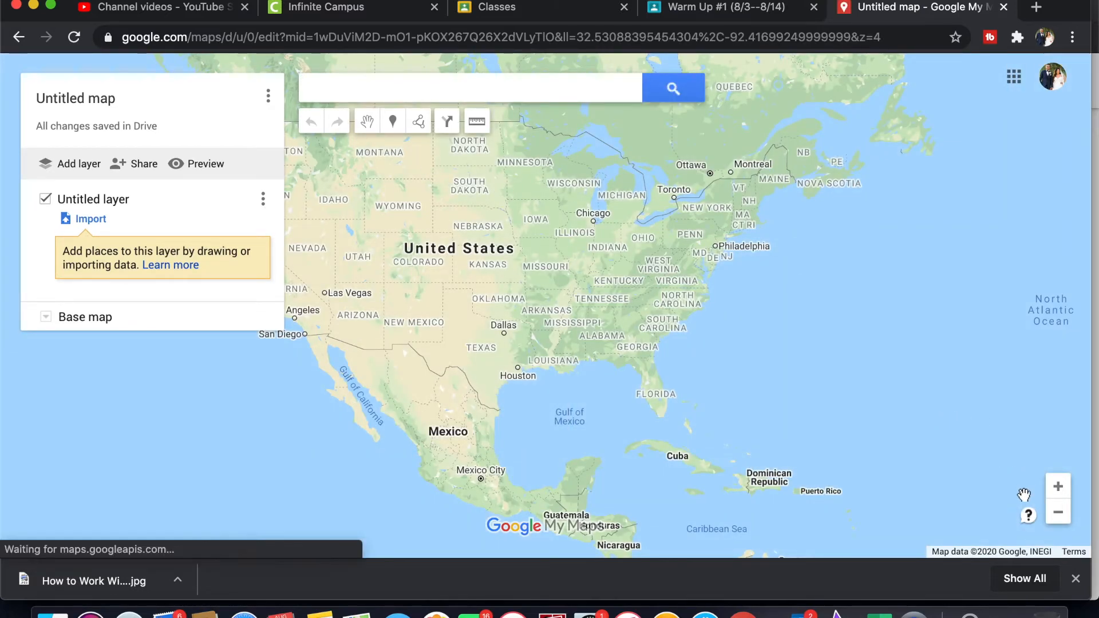
# Step: Rename the new map's untitled layer as "Continents"
pyautogui.click(1055, 519)
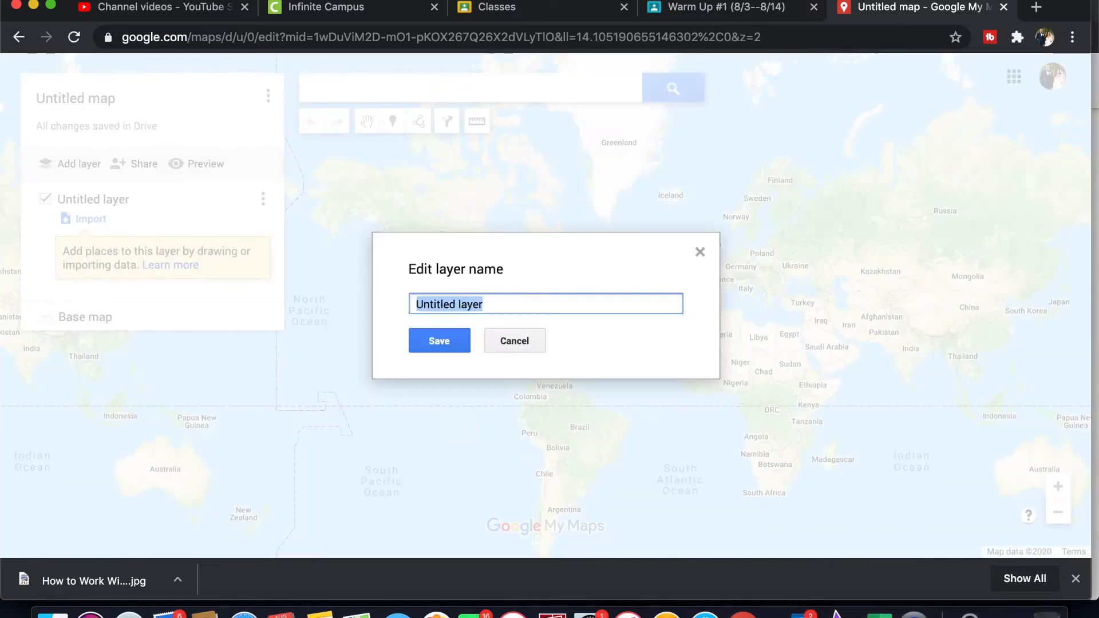
pyautogui.write('Conti')
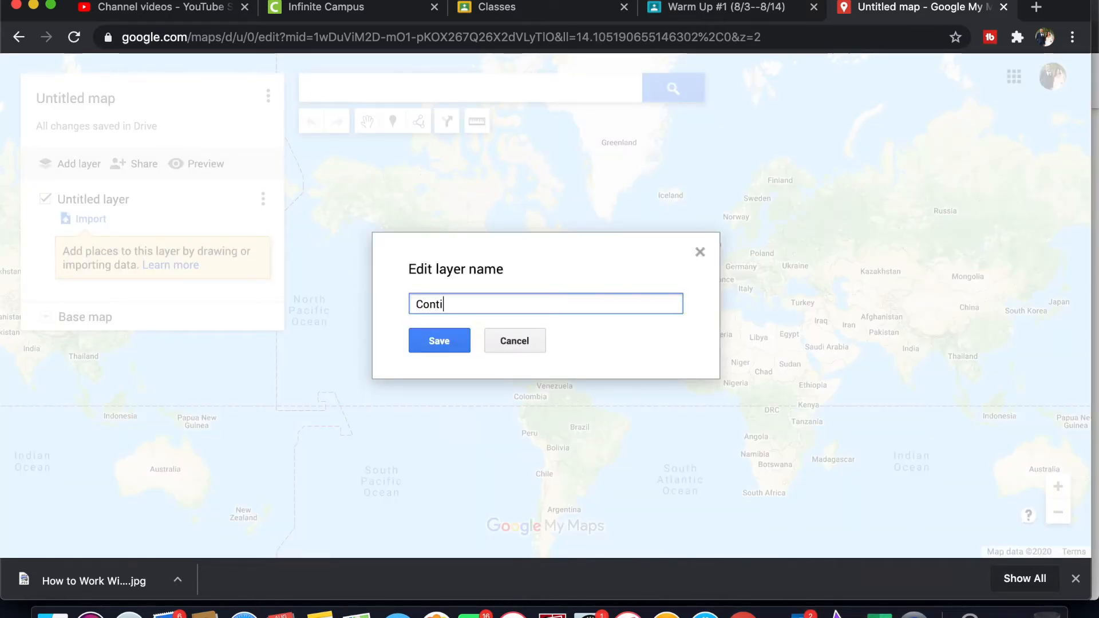
pyautogui.write('nents')
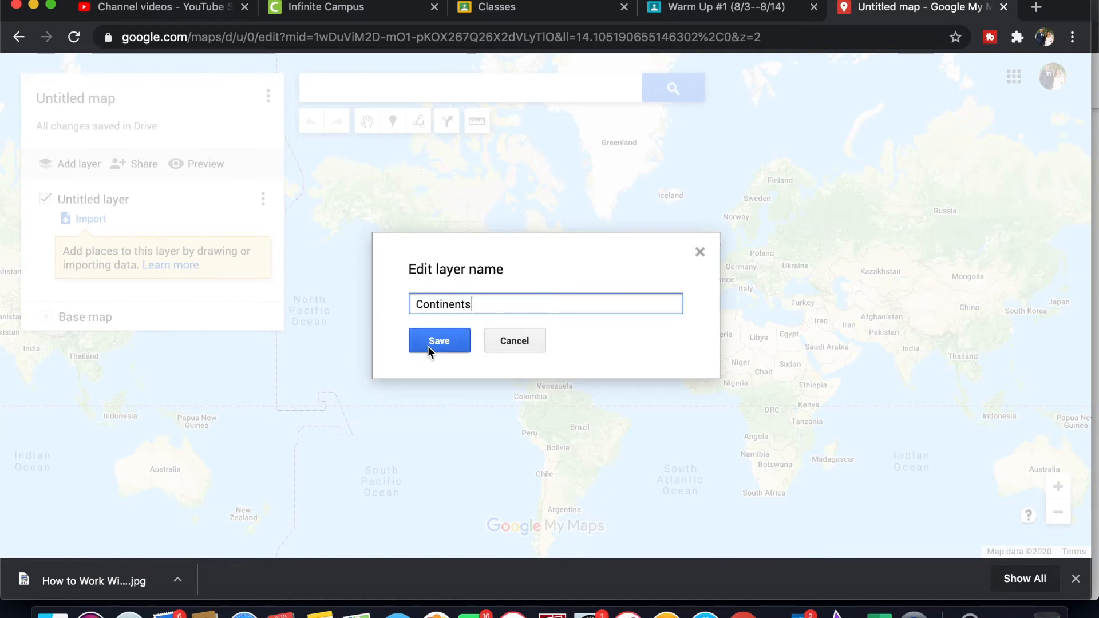
pyautogui.click(427, 346)
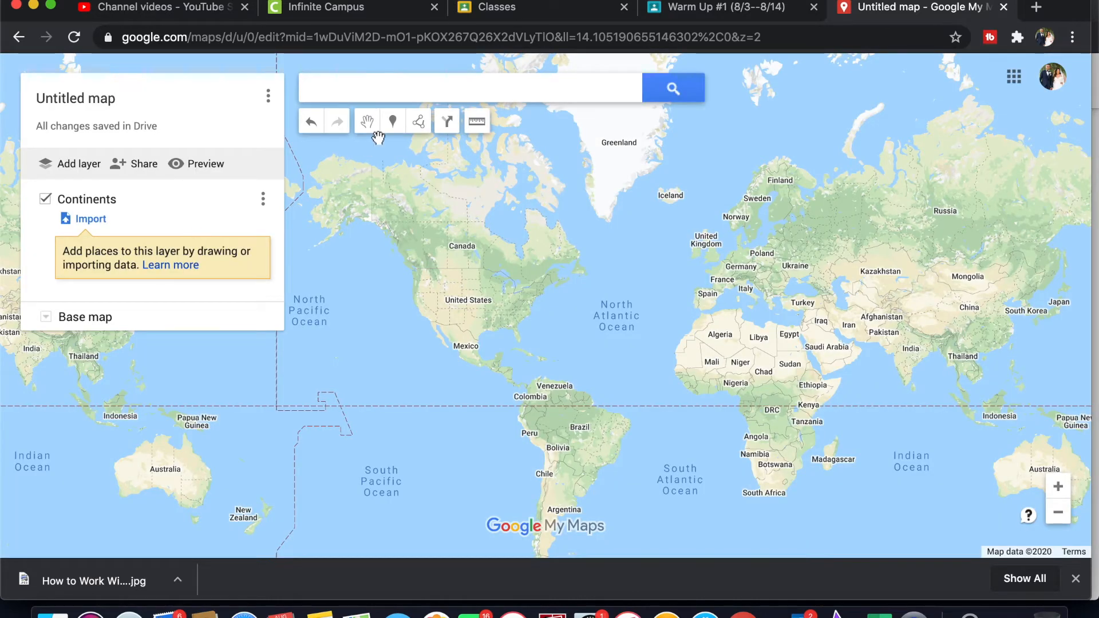
# Step: Draw a closed five-point polygon around North America in the Continents layer
pyautogui.click(426, 128)
pyautogui.click(428, 151)
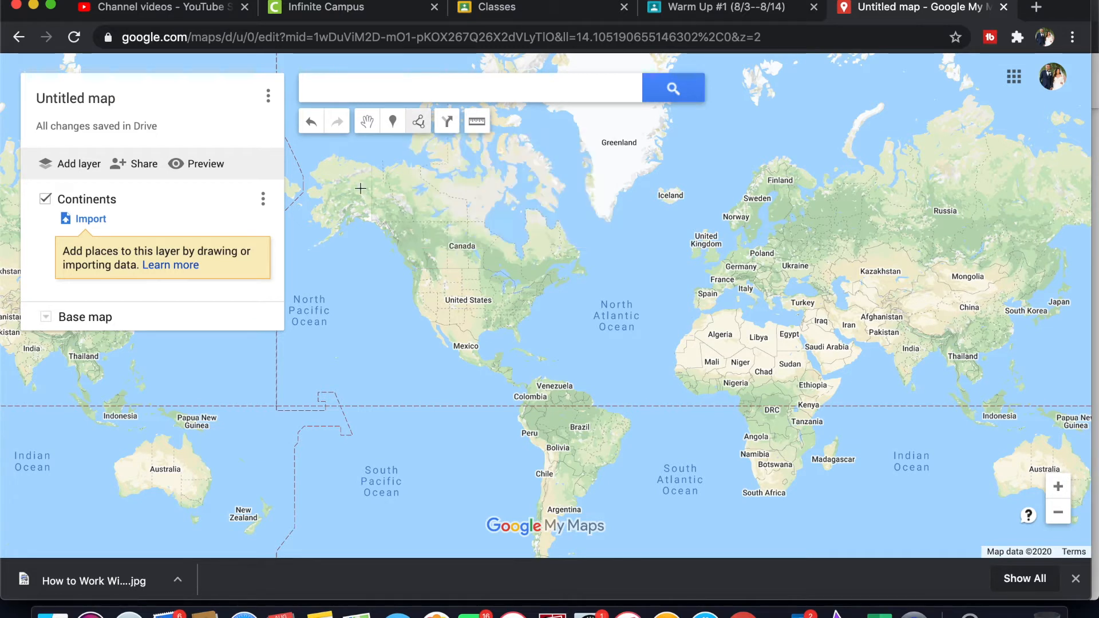
pyautogui.click(307, 171)
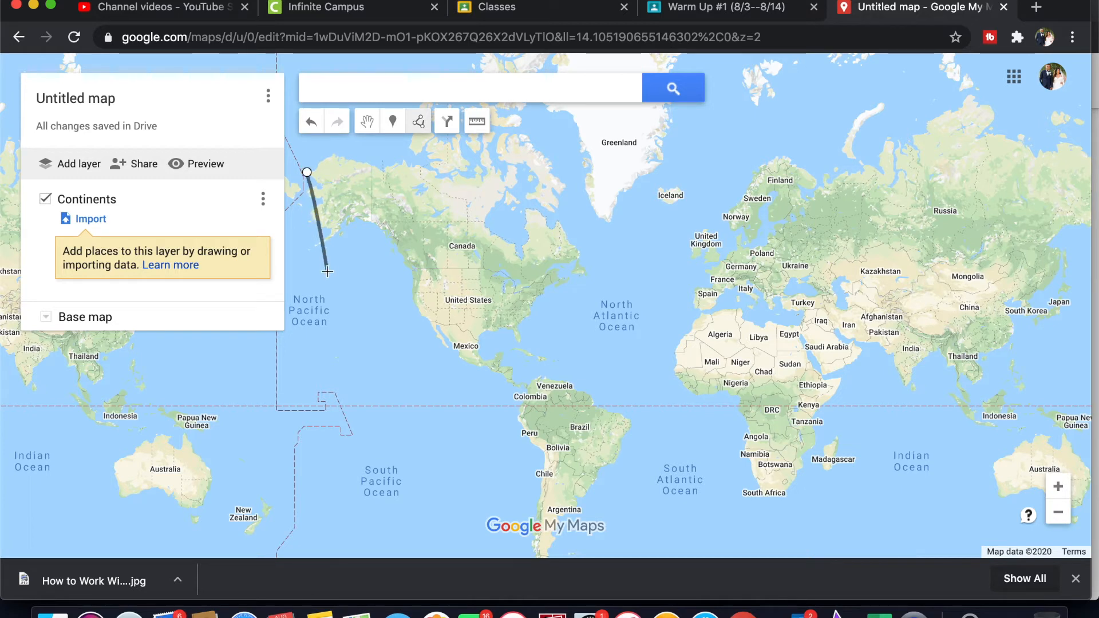
pyautogui.click(386, 395)
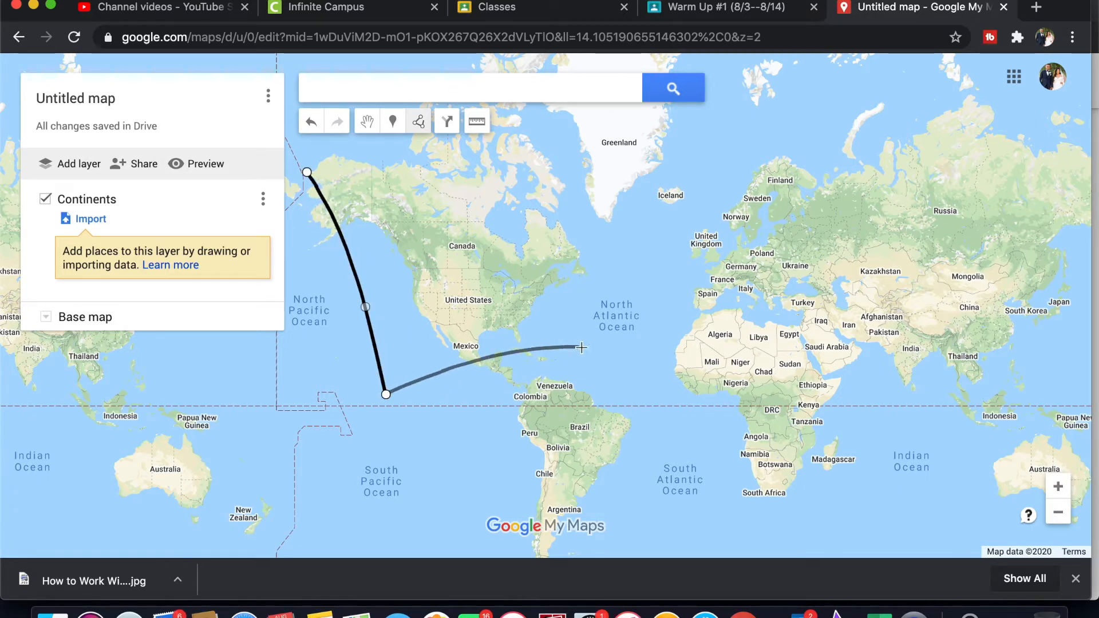
pyautogui.click(612, 372)
pyautogui.doubleClick(619, 221)
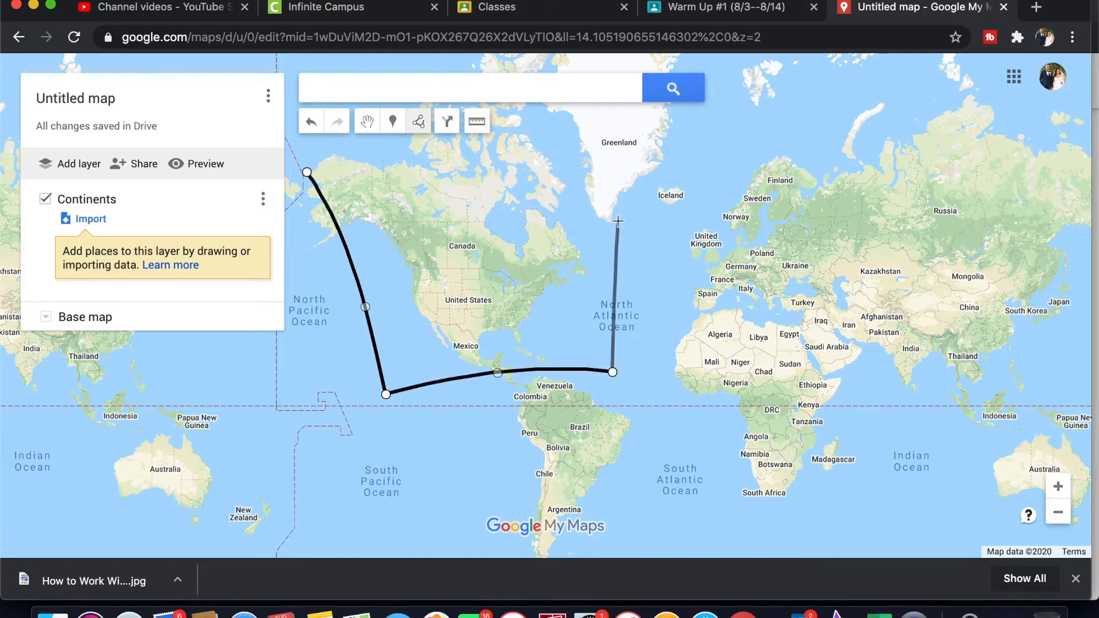
pyautogui.click(508, 139)
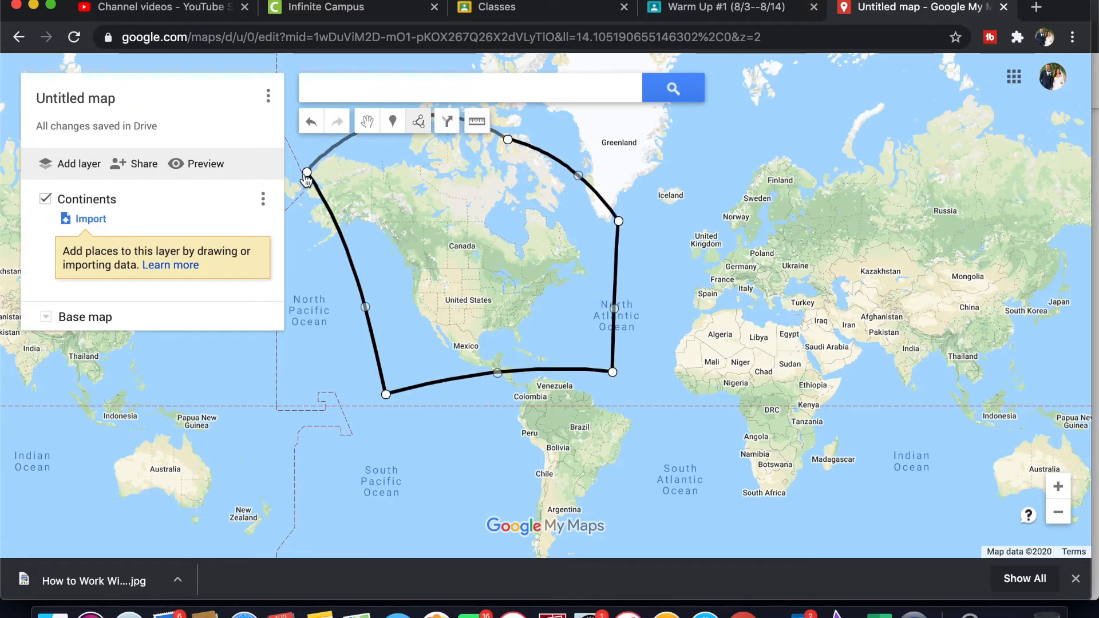
pyautogui.click(307, 172)
# Step: Name the new polygon "North America" and save it
pyautogui.write('North ')
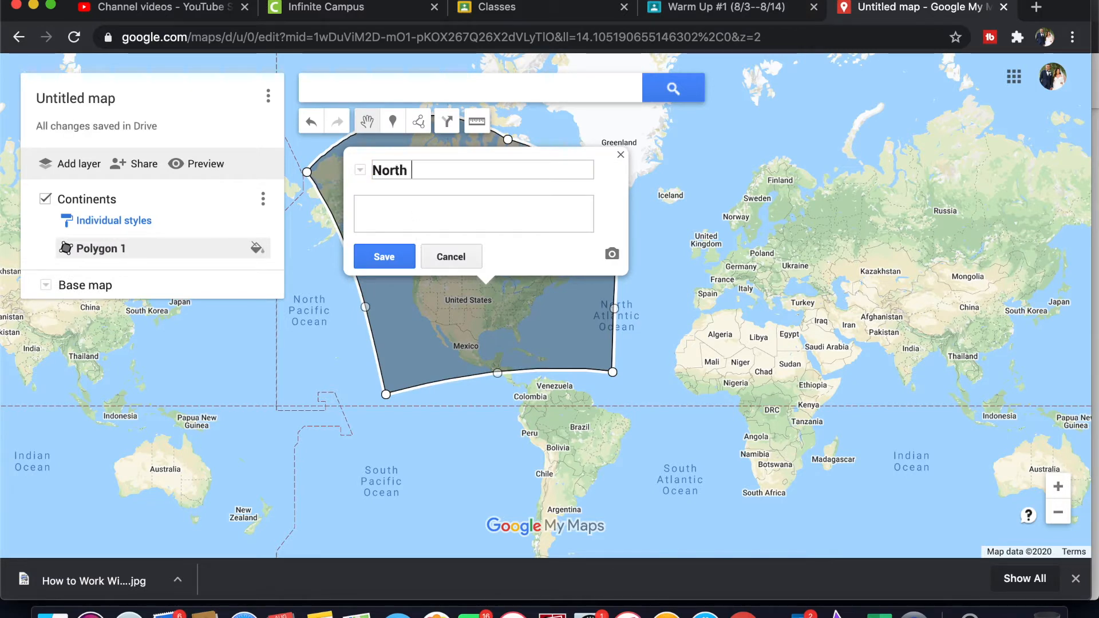
pyautogui.write('America')
pyautogui.click(388, 256)
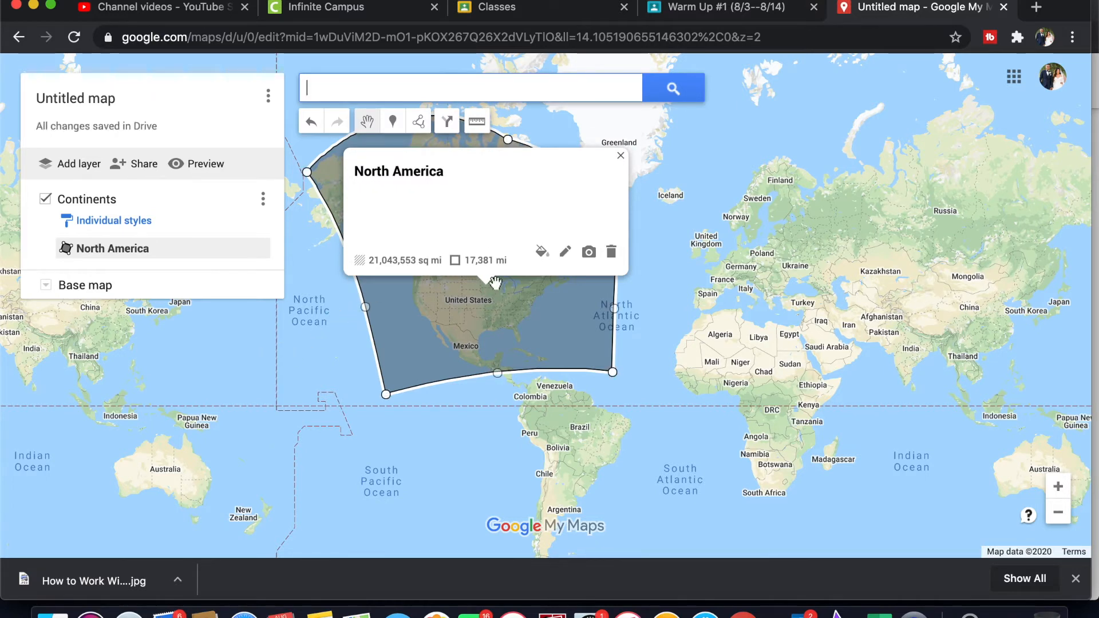
# Step: Color the North America polygon orange, RGB (245, 124, 0), and make its fill more opaque
pyautogui.click(541, 254)
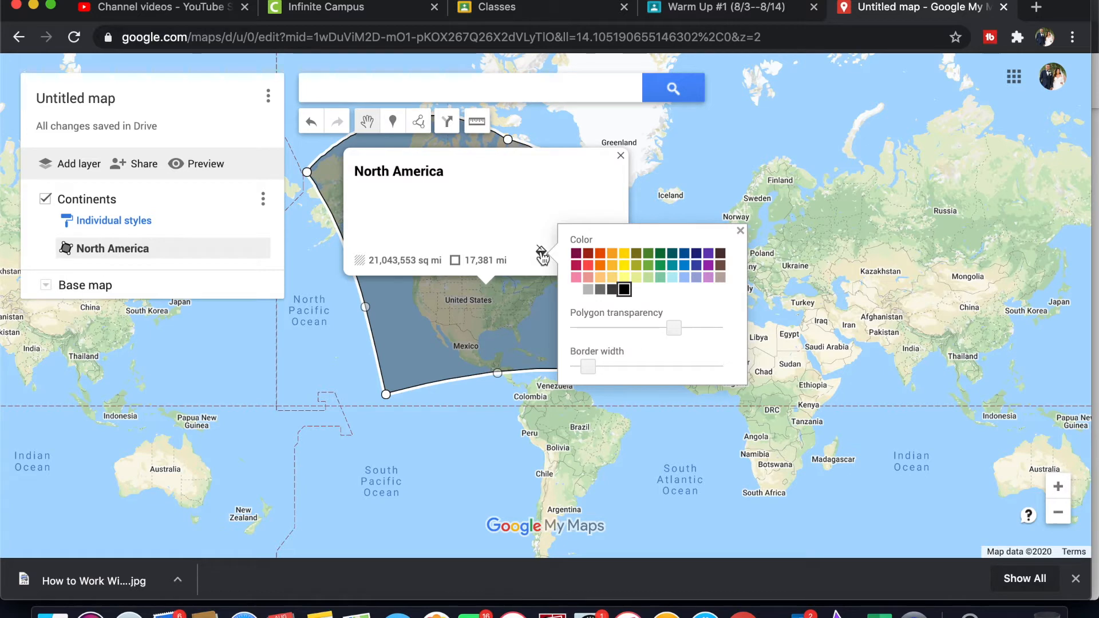
pyautogui.click(600, 265)
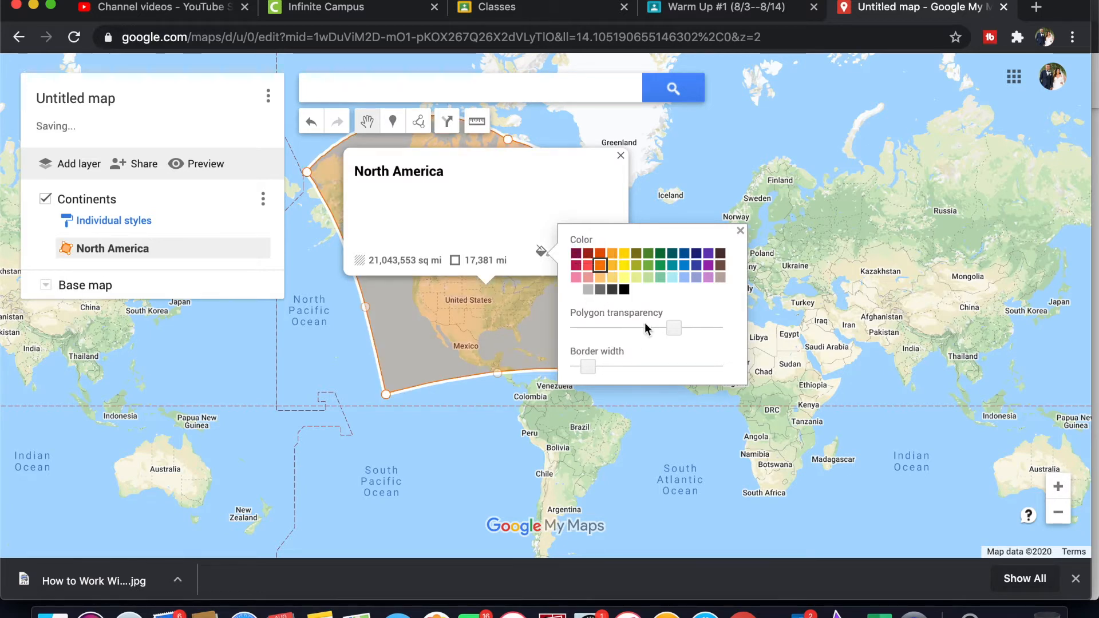
pyautogui.moveTo(673, 327); pyautogui.dragTo(683, 327)
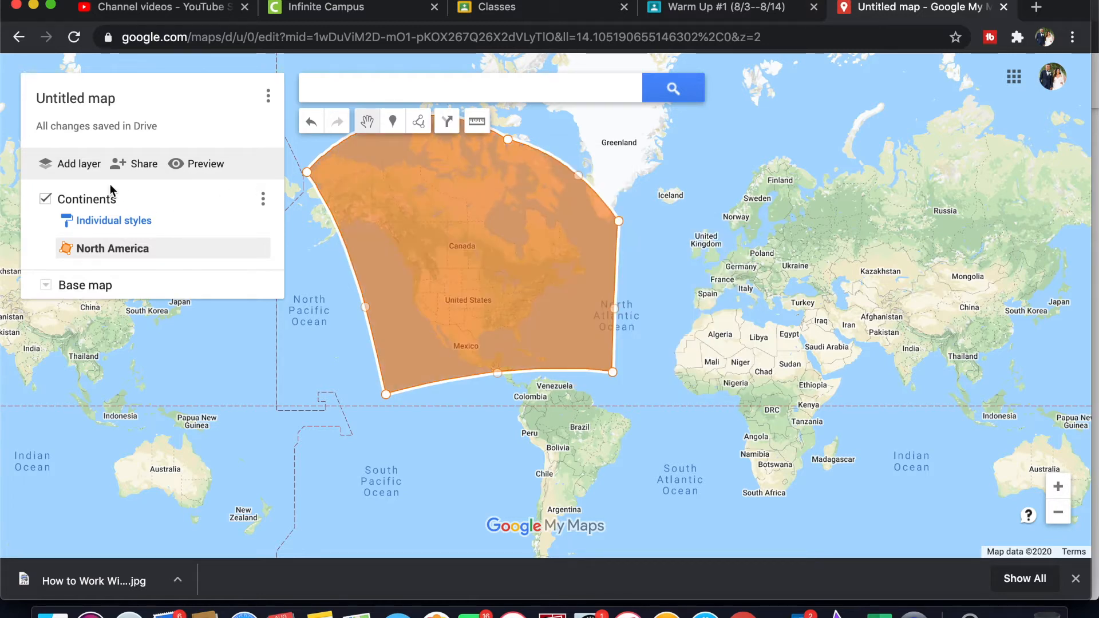
# Step: Draw a closed six-point polygon around South America in the Continents layer
pyautogui.click(424, 126)
pyautogui.click(471, 152)
pyautogui.click(501, 397)
pyautogui.click(489, 548)
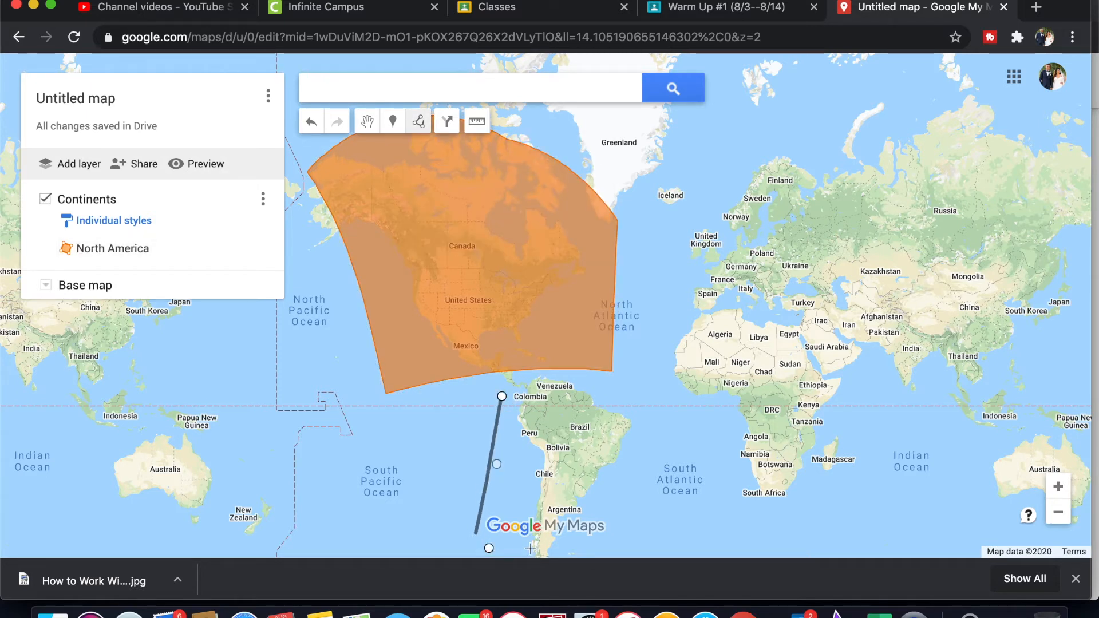
pyautogui.moveTo(530, 548); pyautogui.dragTo(530, 399)
pyautogui.click(566, 424)
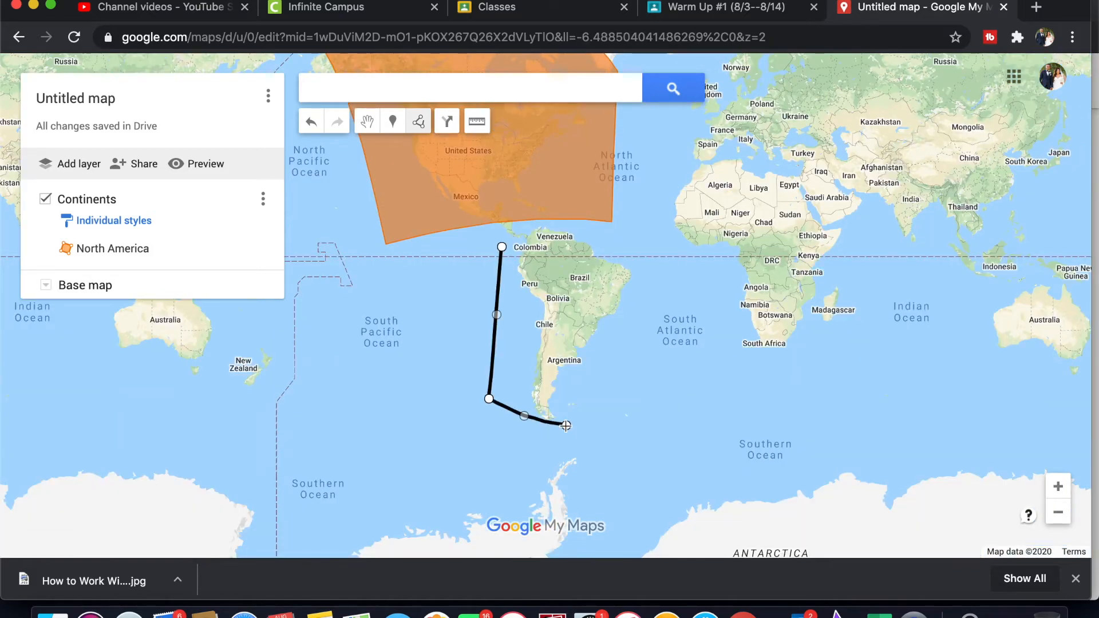
pyautogui.click(636, 314)
pyautogui.click(633, 259)
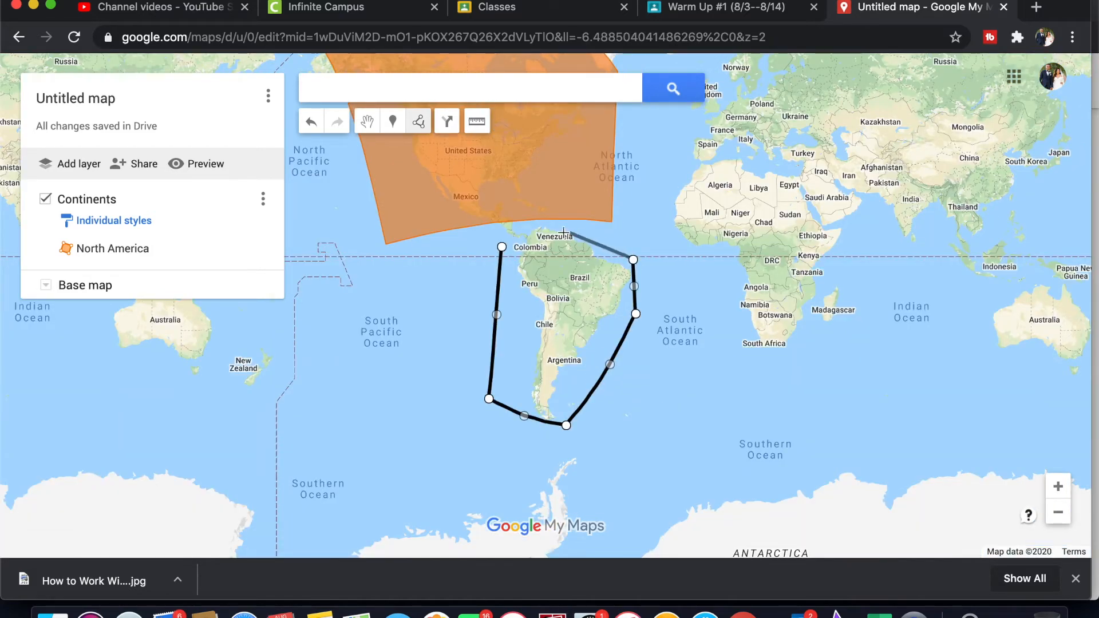
pyautogui.click(563, 232)
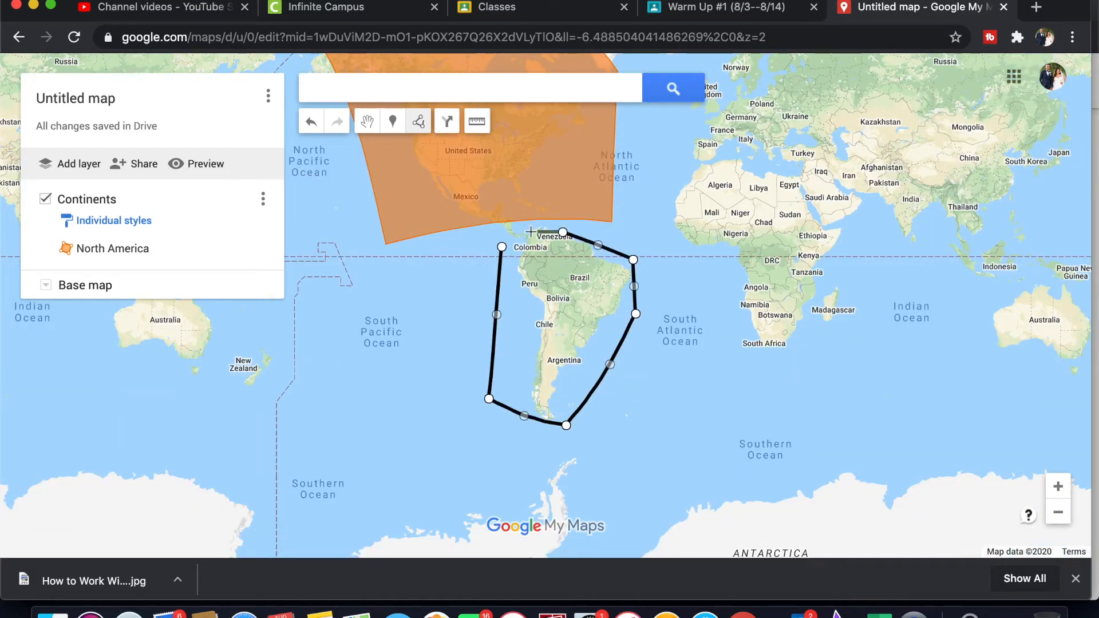
pyautogui.click(502, 246)
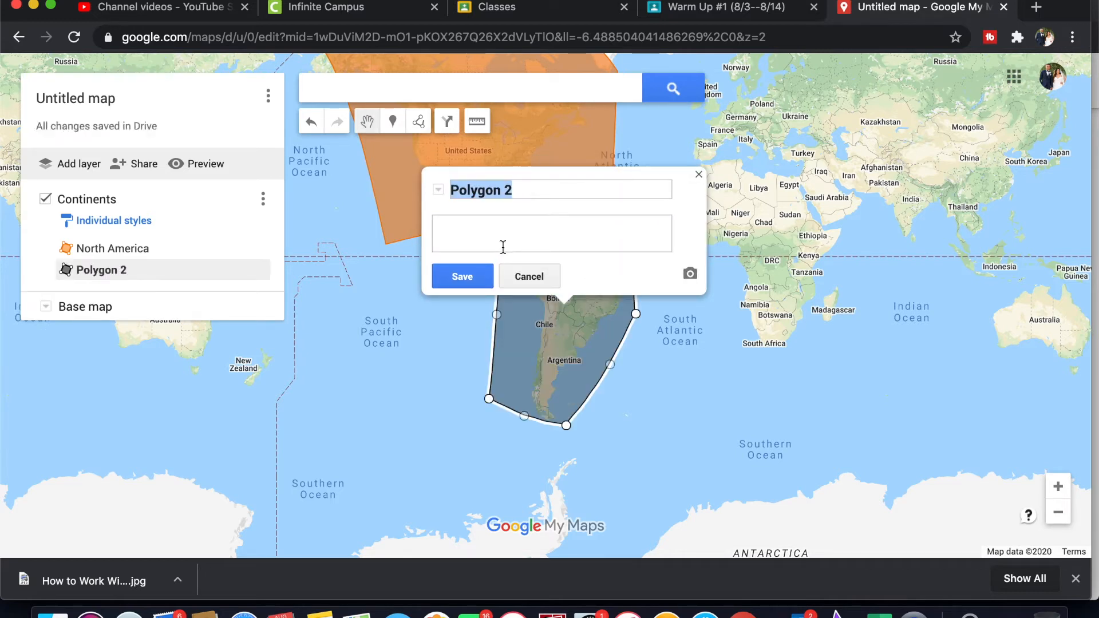
# Step: Name the second polygon "South America" and save it
pyautogui.write('South Amer')
pyautogui.press('BackSpace')
pyautogui.write('erica')
pyautogui.press('Return')
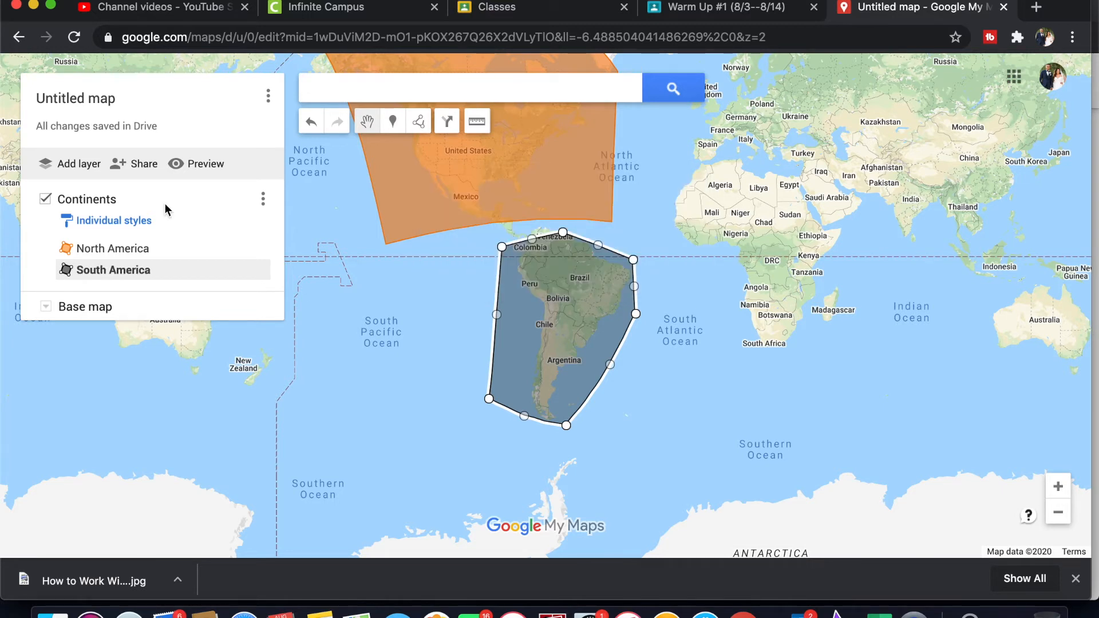
# Step: Add a second layer to the map and name it "10 Places"
pyautogui.click(78, 164)
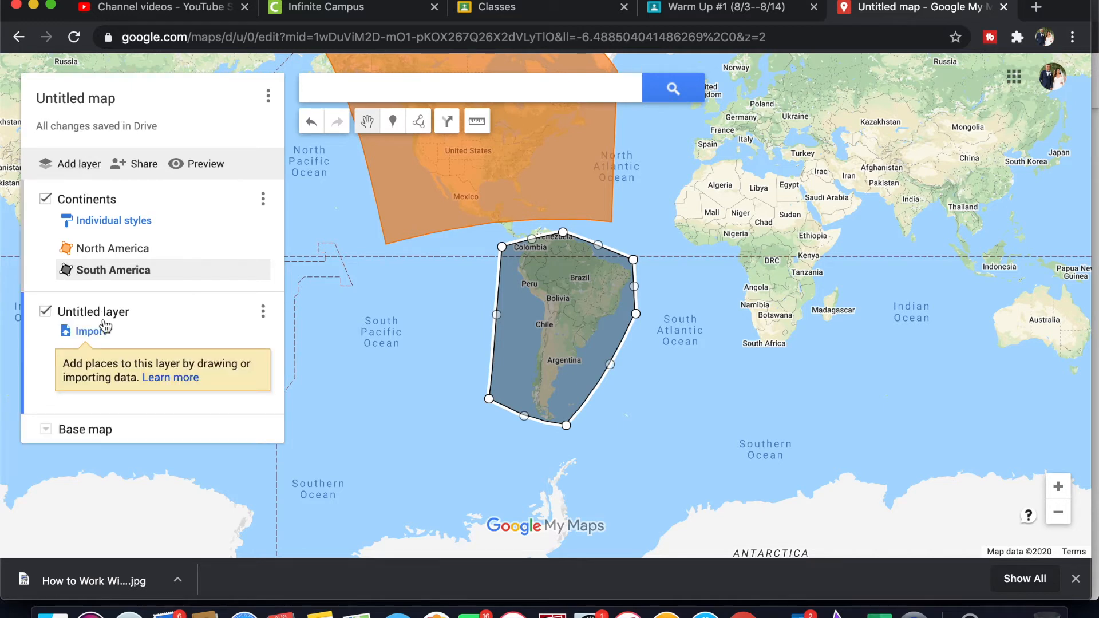
pyautogui.click(94, 313)
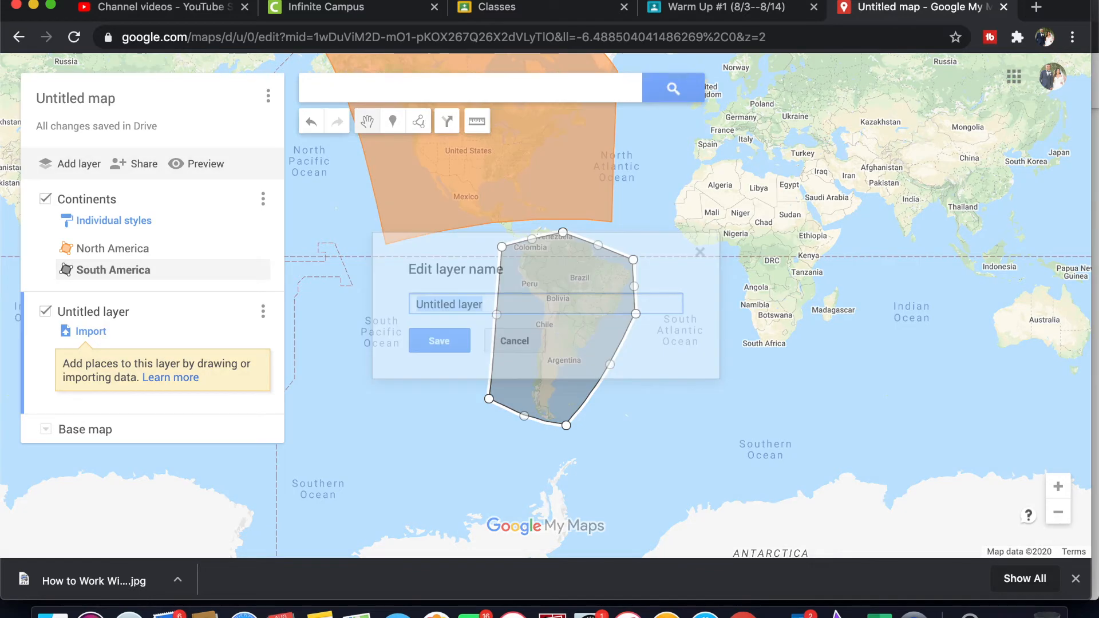
pyautogui.write('10 Places')
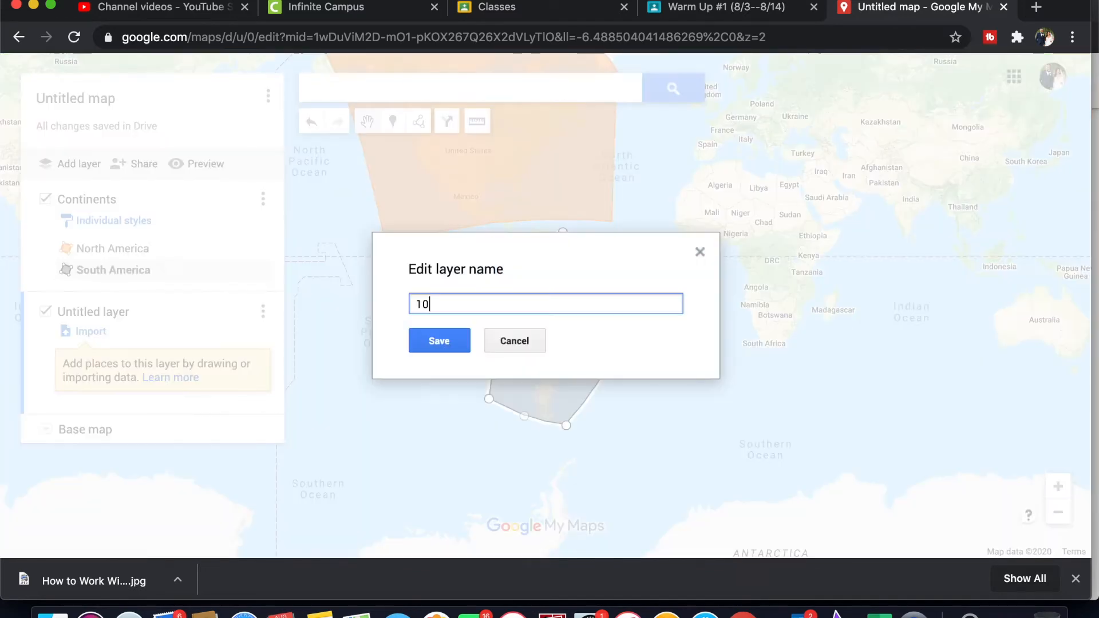
pyautogui.click(444, 341)
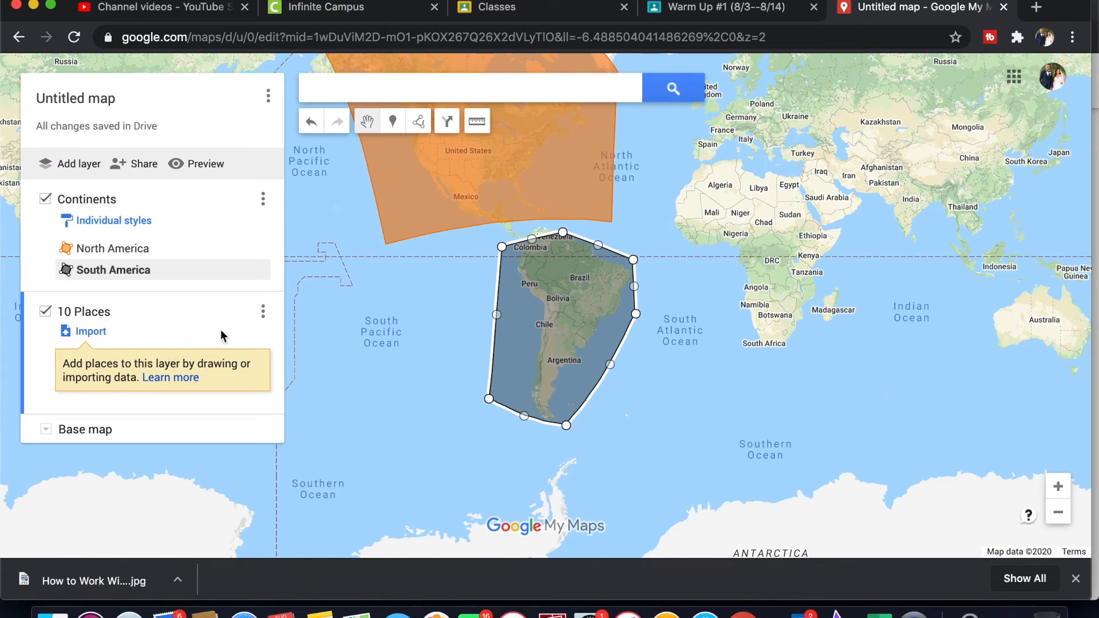
# Step: Search the map for Japan and add the found place to the 10 Places layer
pyautogui.click(358, 95)
pyautogui.write('Japan')
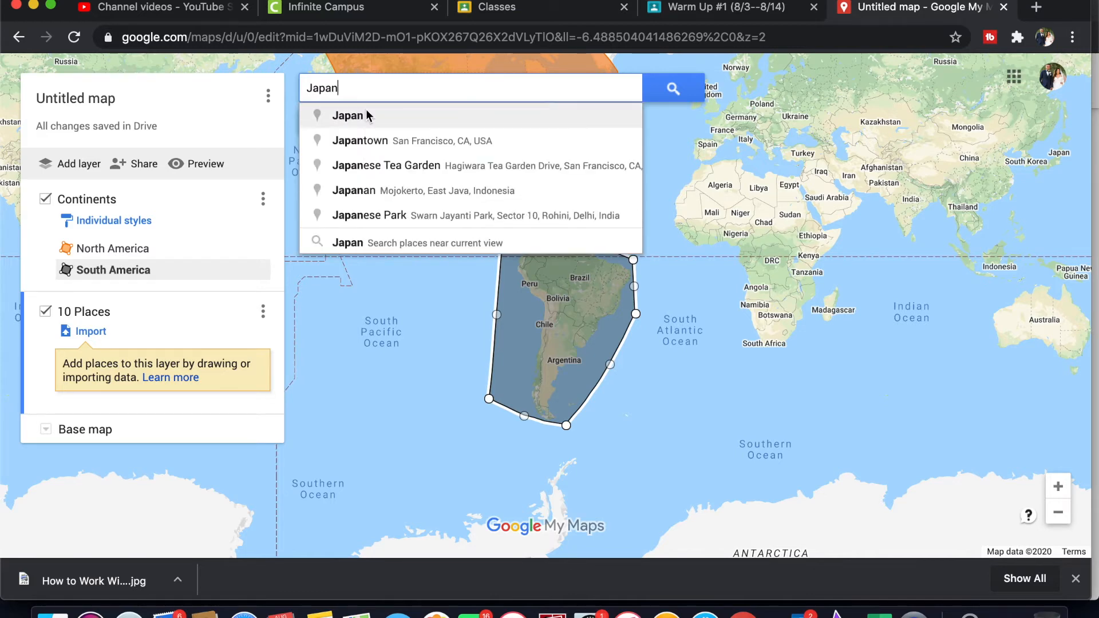
pyautogui.click(368, 116)
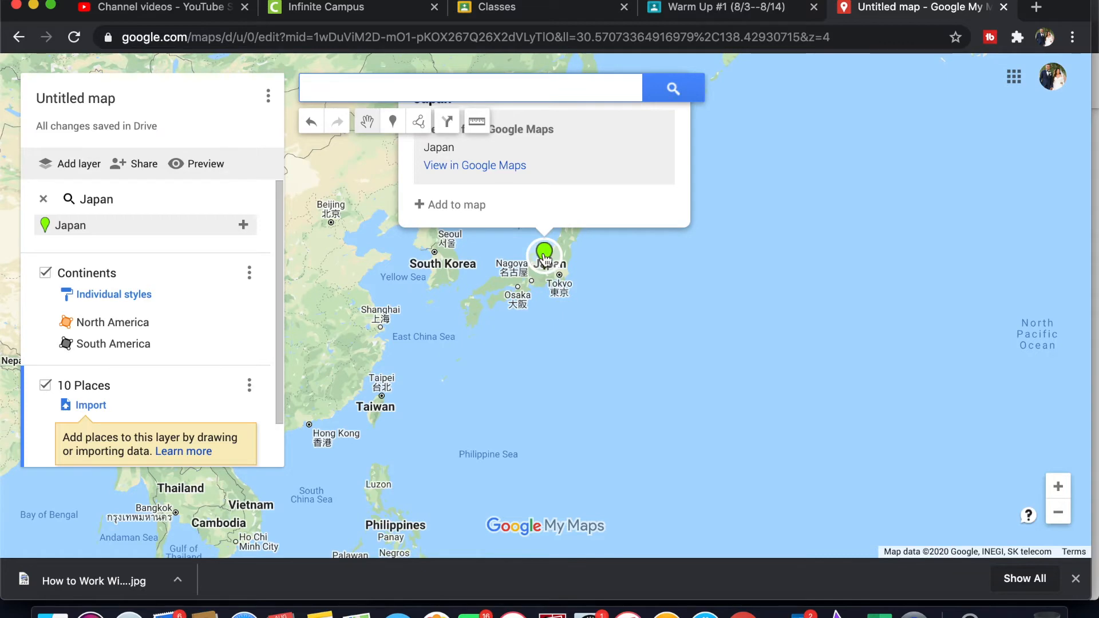
pyautogui.scroll(1, 544, 259)
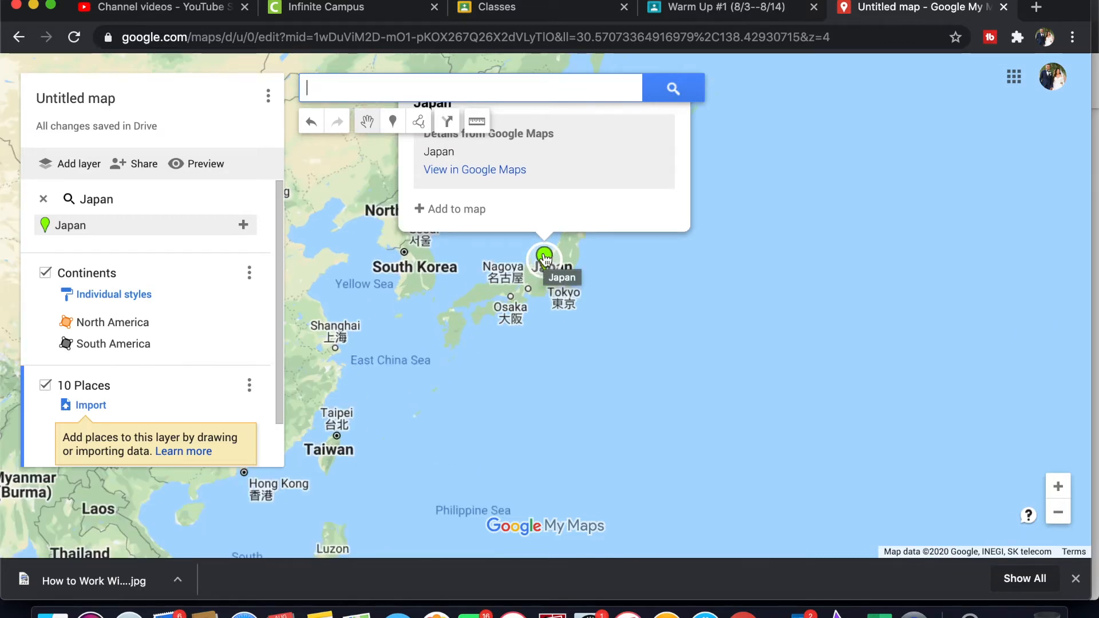
pyautogui.scroll(2, 545, 259)
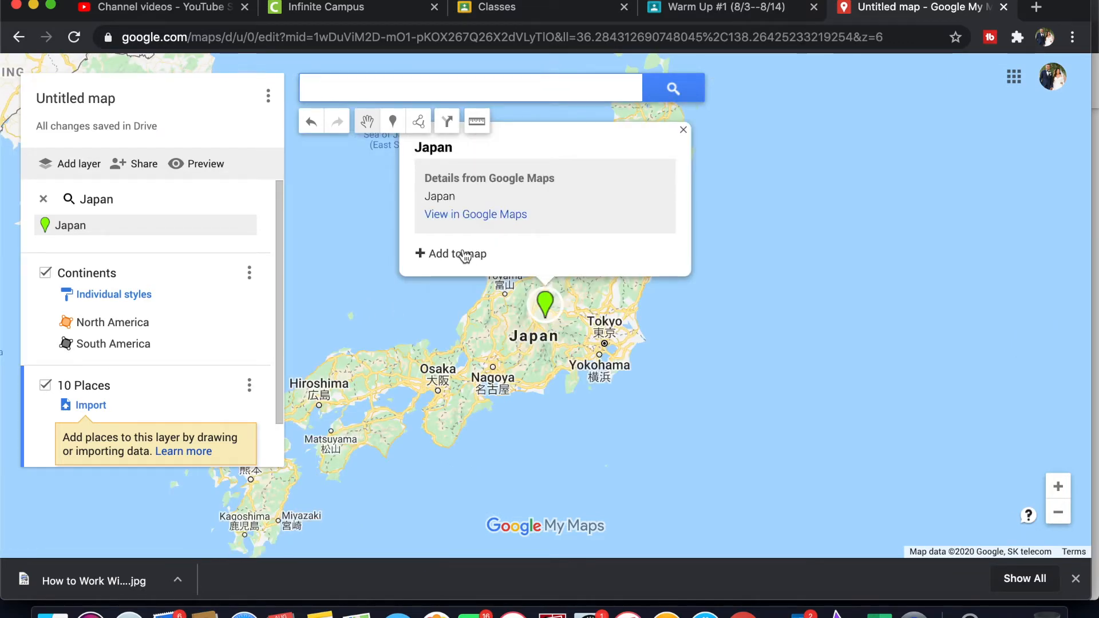
pyautogui.click(465, 255)
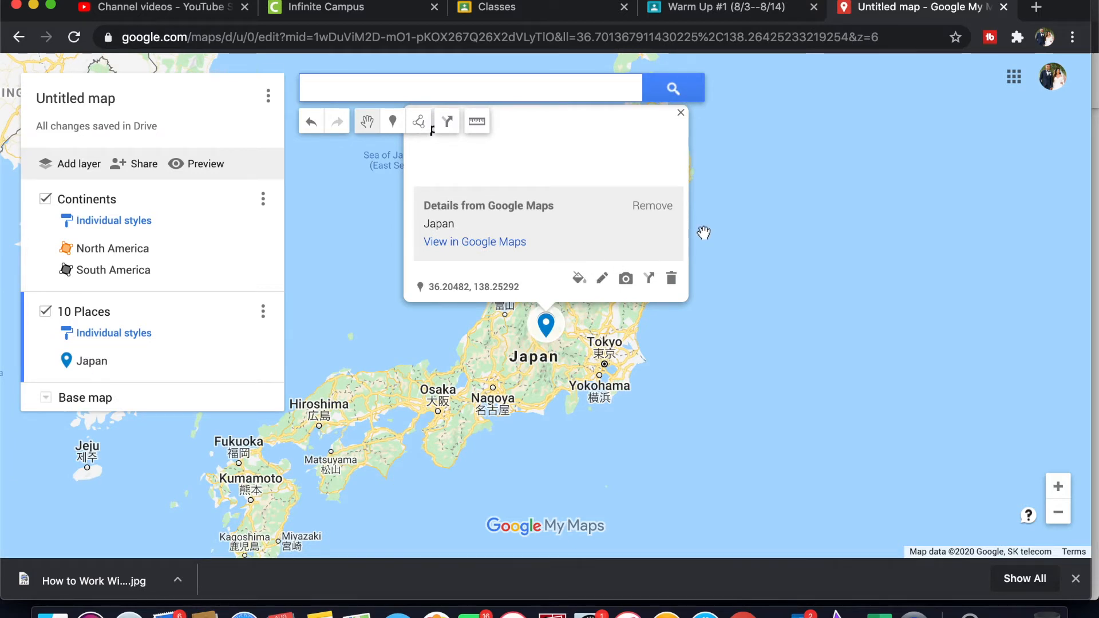
pyautogui.press('-')
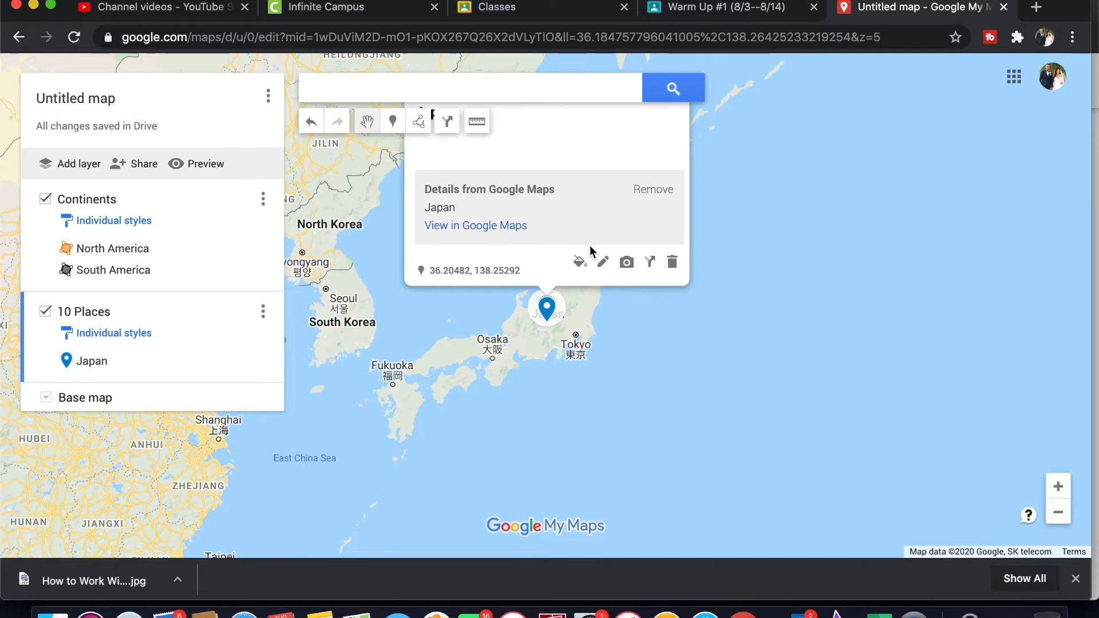
# Step: Give the Japan marker a description with the traveller's name followed by "- Wants to see the olympic Games!" and save it
pyautogui.click(602, 261)
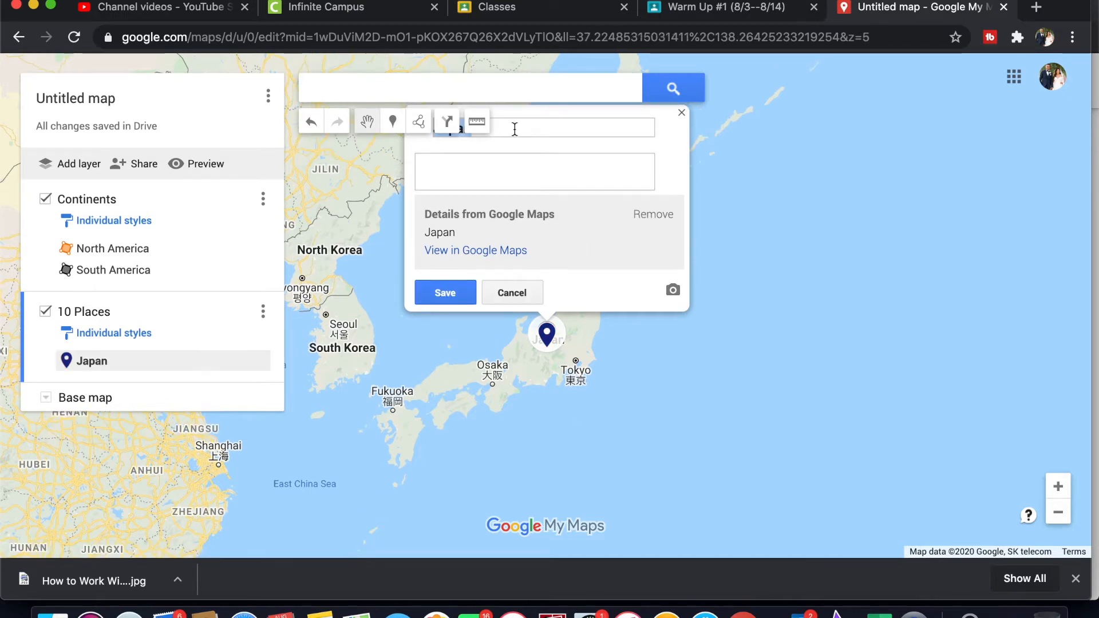
pyautogui.press('Tab')
pyautogui.write('Mr. ')
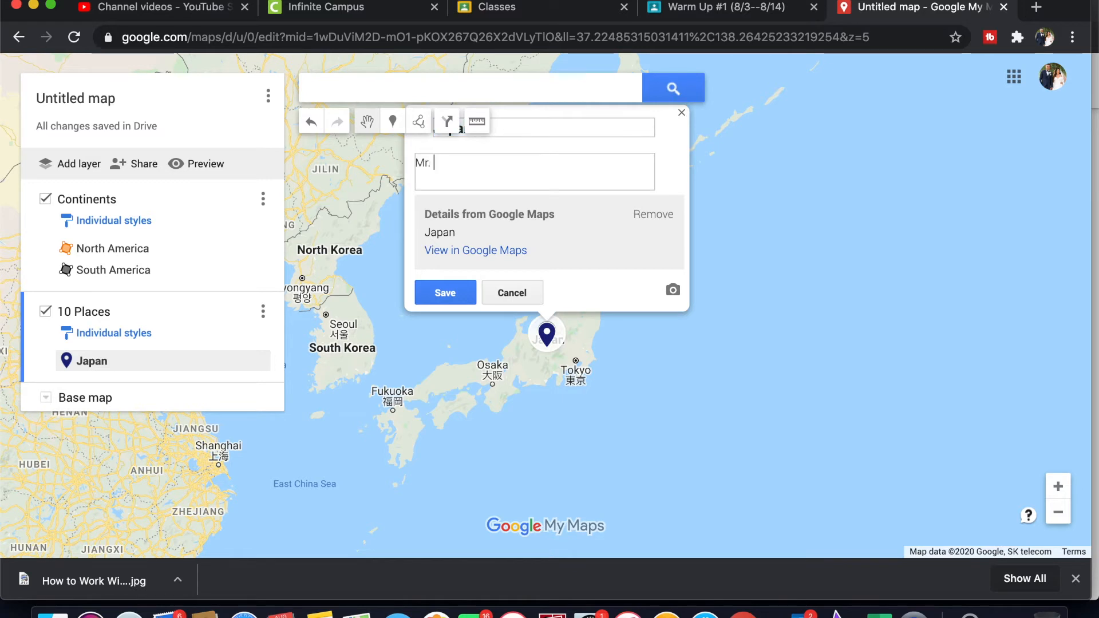
pyautogui.write('Strickladn')
pyautogui.write('- Wants to see the ')
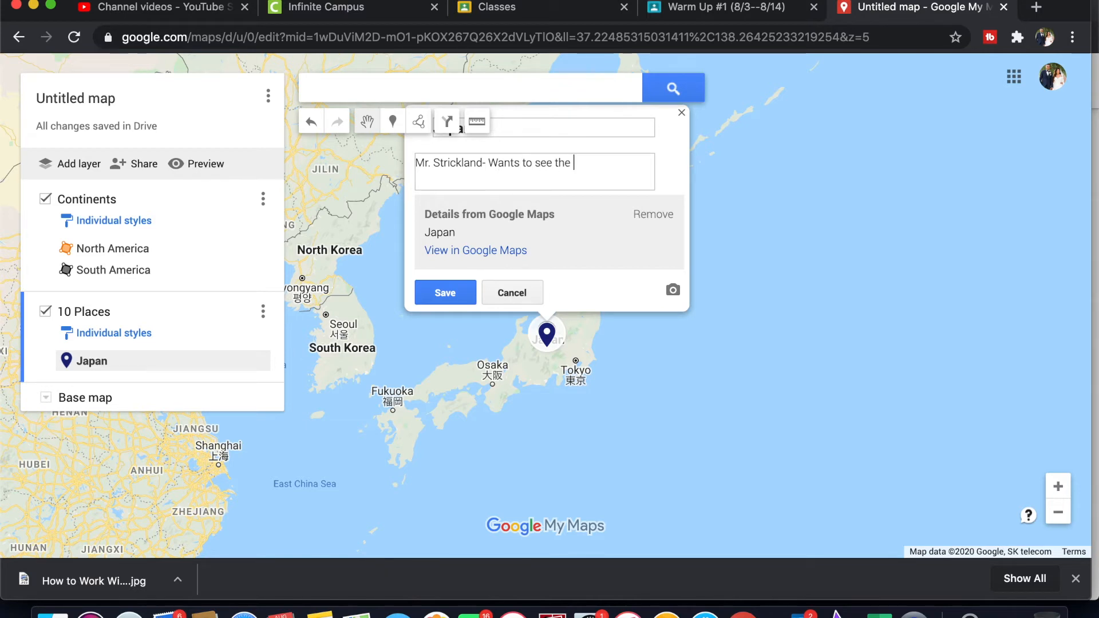
pyautogui.write('olp')
pyautogui.press('BackSpace')
pyautogui.write('ympic Games!')
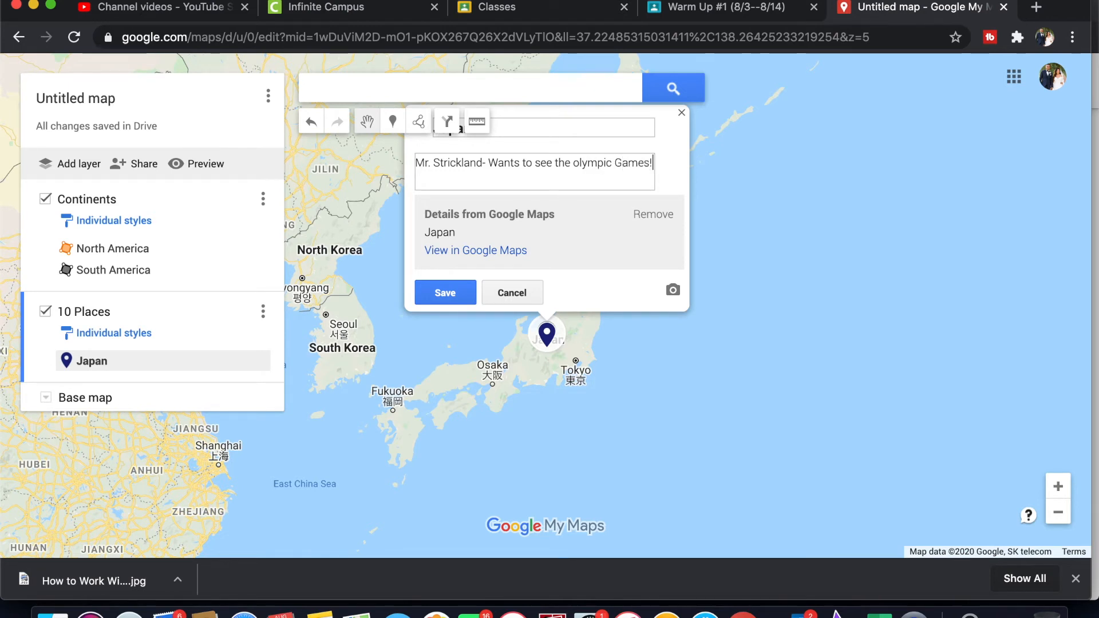
pyautogui.click(437, 290)
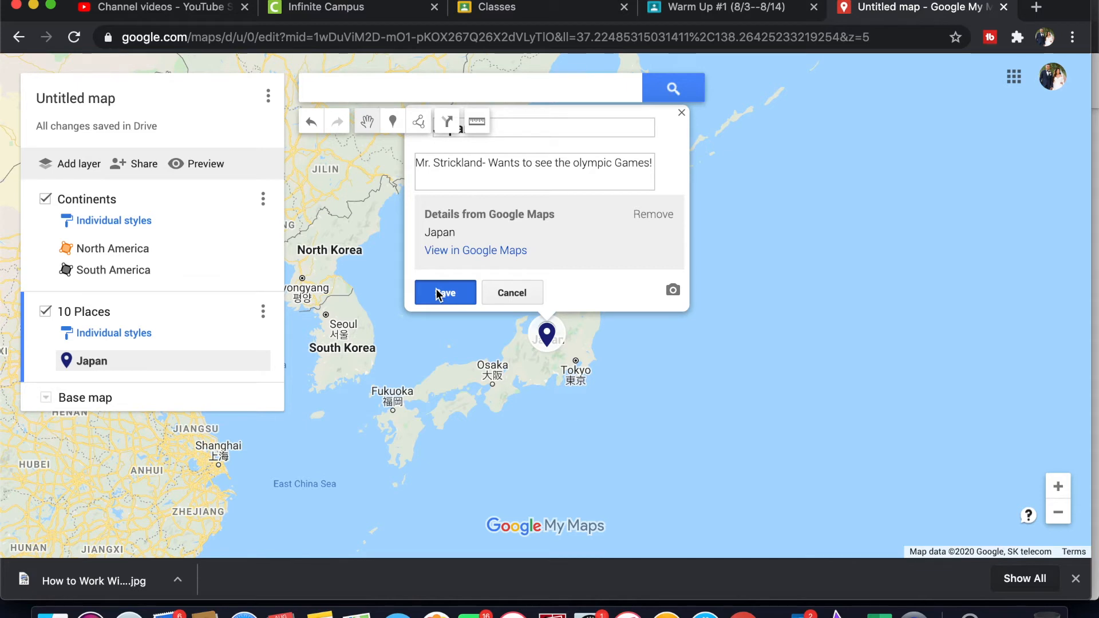
# Step: Search the map for Guadalajara, Jalisco, Mexico and add the found place to the 10 Places layer
pyautogui.click(432, 93)
pyautogui.write('Guadal')
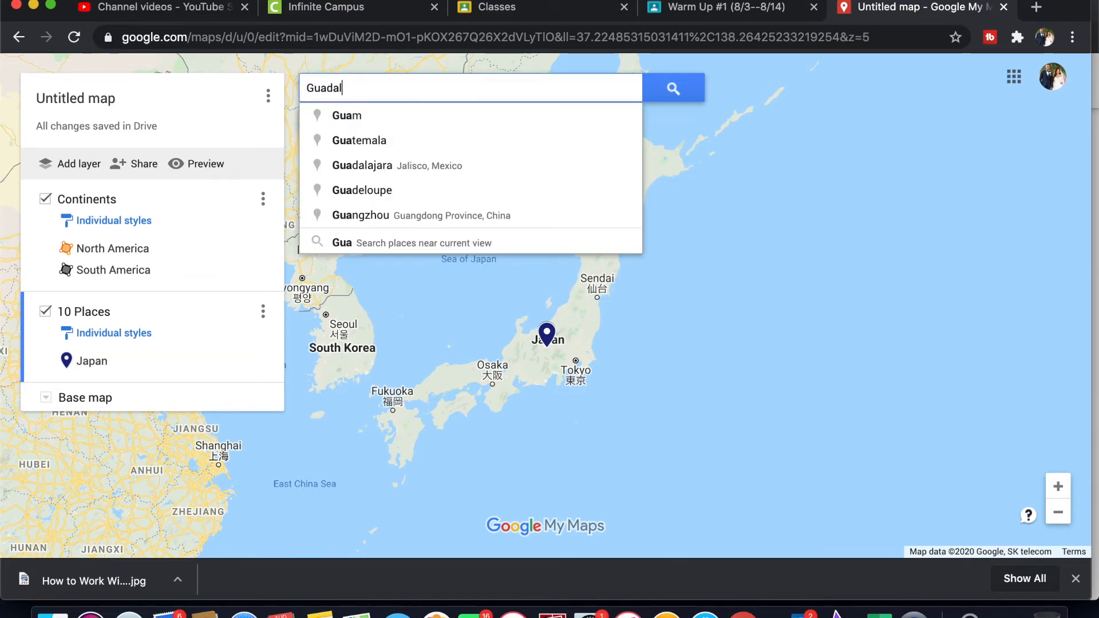
pyautogui.click(383, 122)
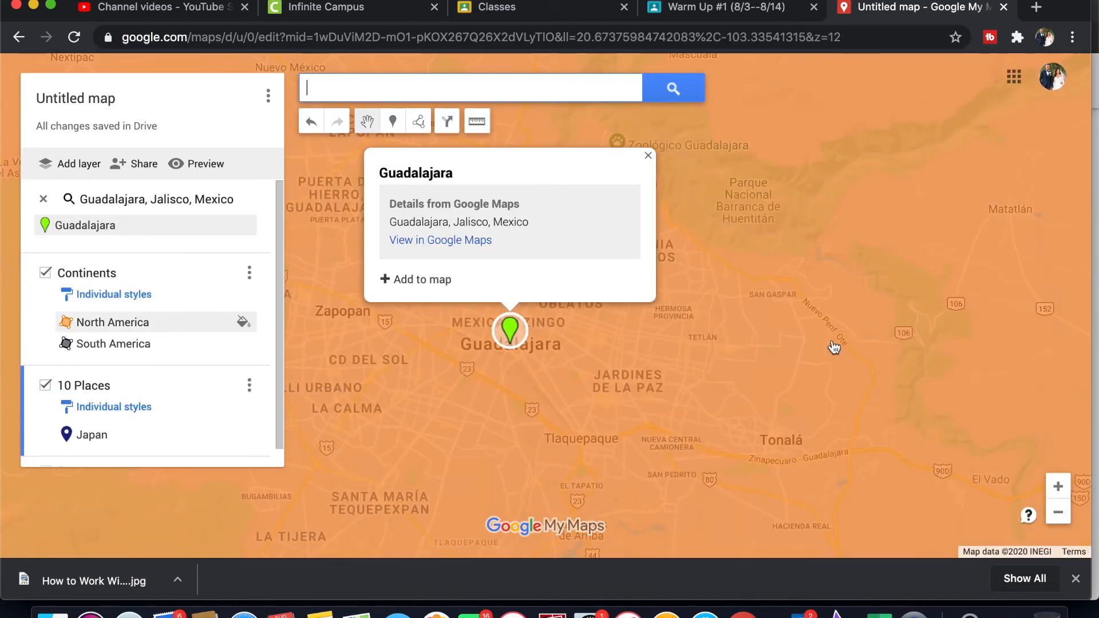
pyautogui.click(419, 280)
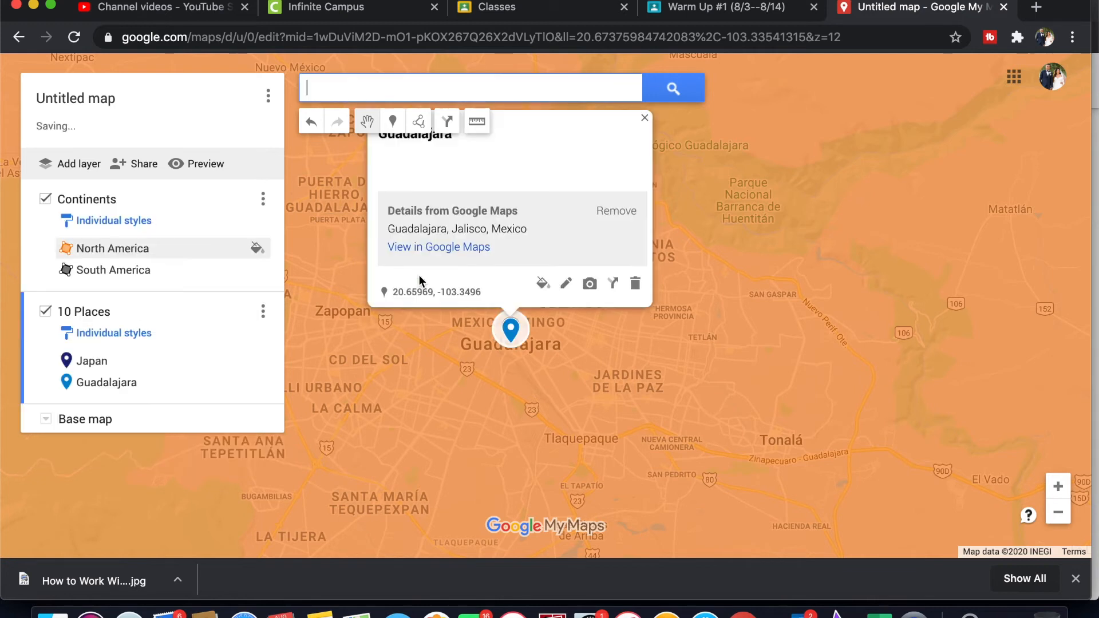
# Step: Give the Guadalajara marker a description with the traveller's name followed by "- Wants to visit her family!" and save it
pyautogui.click(566, 284)
pyautogui.click(463, 169)
pyautogui.write('Ms. Strickland- Wants to visit her ')
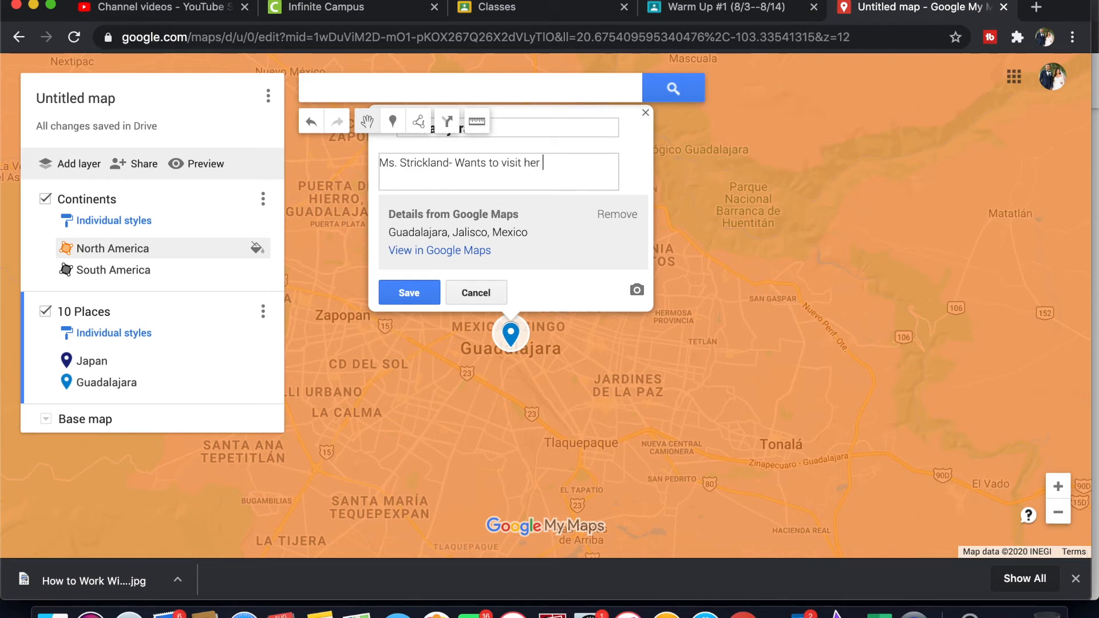
pyautogui.write('family!')
pyautogui.click(410, 292)
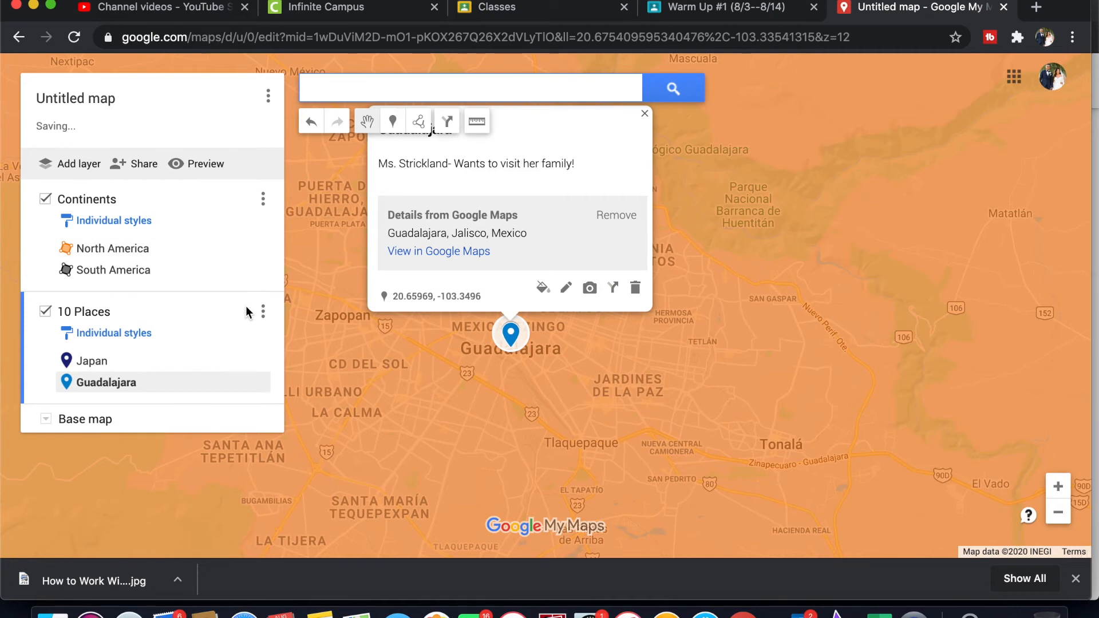